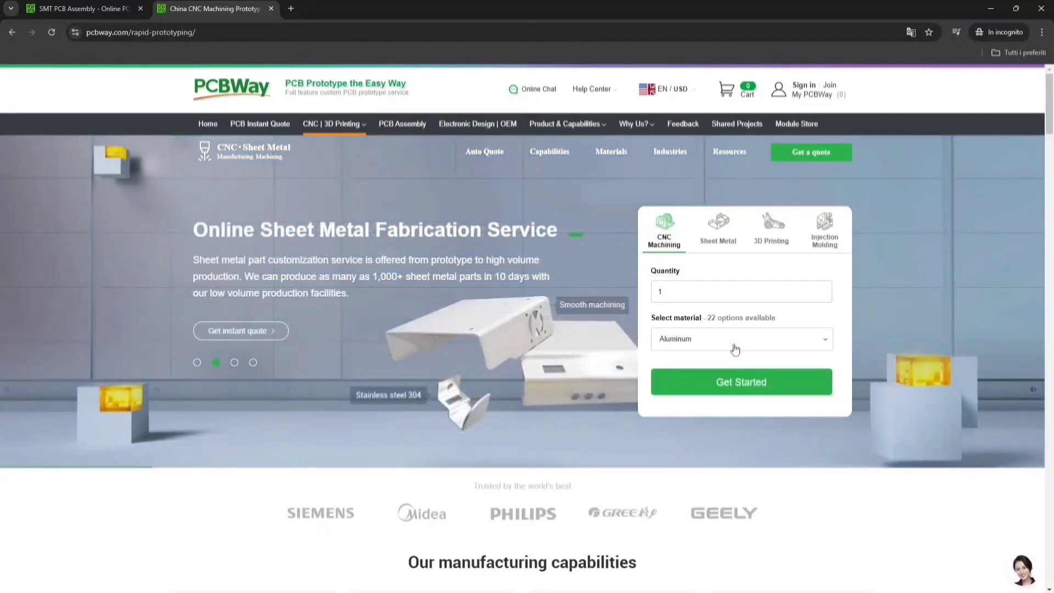
- Look over the CNC machining quote form and the manufacturing capabilities on PCBWay's rapid prototyping page
{"action": "left_click", "coordinate": [734, 346]}
{"action": "scroll", "coordinate": [719, 385], "scroll_direction": "down", "scroll_amount": 5}
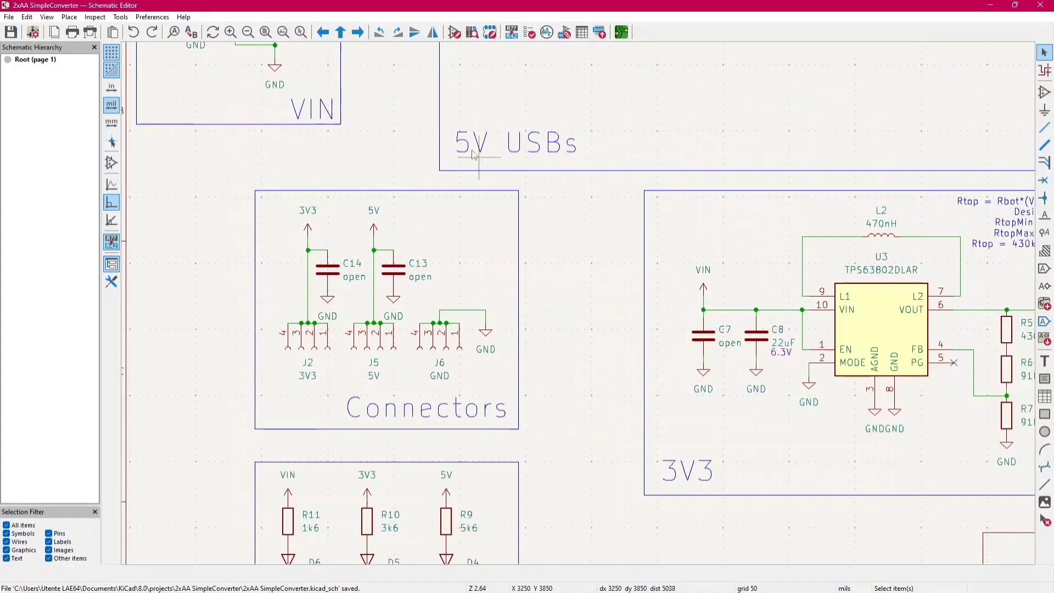
- In KiCad's Schematic Editor, examine the VIN input block and the 5V USBs converter with its OCP section and USB connectors
{"action": "left_click_drag", "start_coordinate": [519, 181], "coordinate": [601, 353]}
{"action": "scroll", "coordinate": [537, 295], "scroll_direction": "up", "scroll_amount": 2}
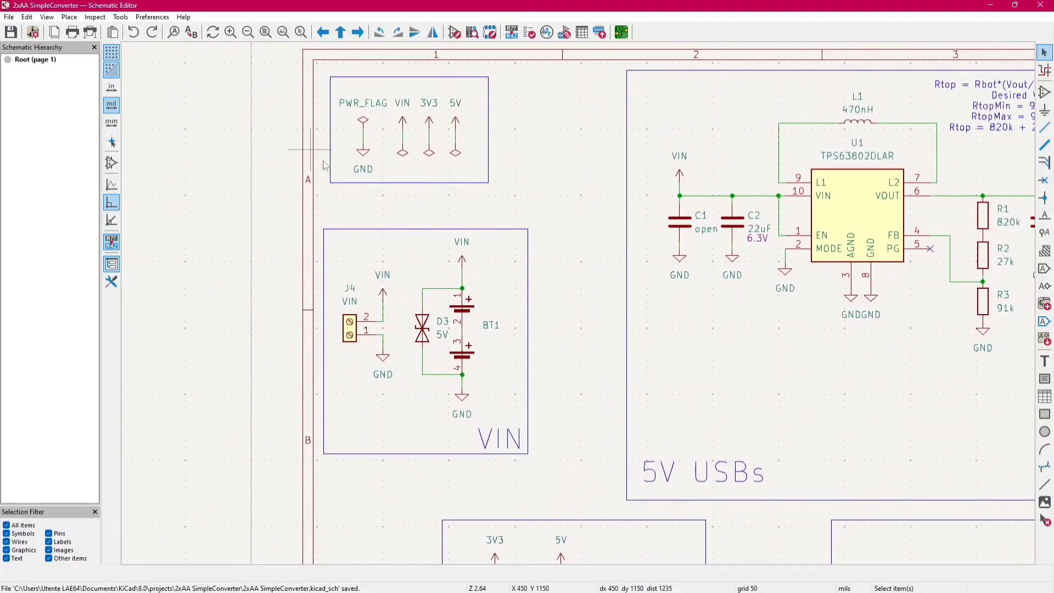
{"action": "scroll", "coordinate": [497, 158], "scroll_direction": "down", "scroll_amount": 1}
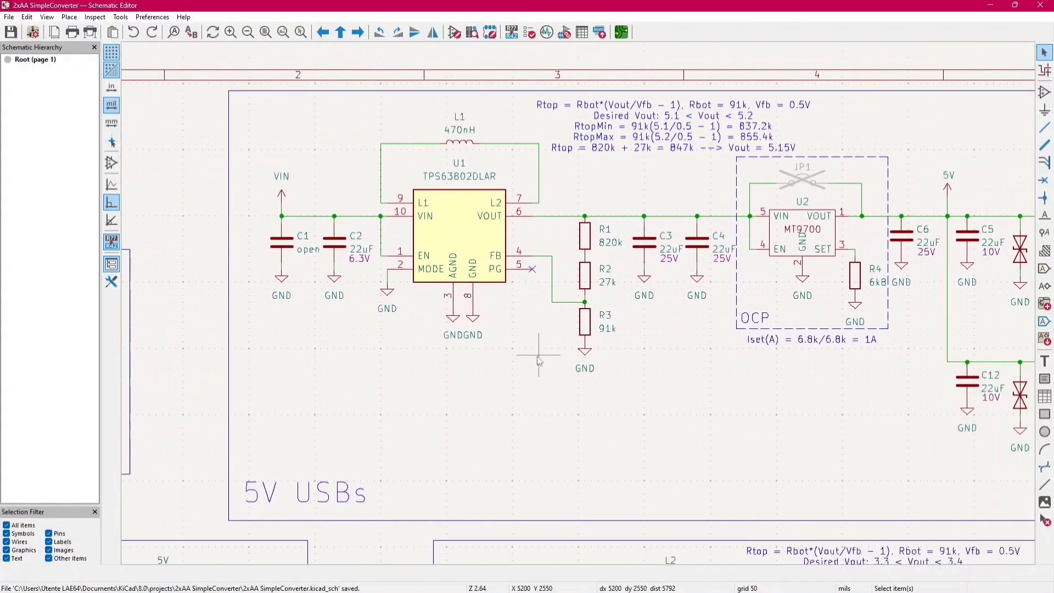
{"action": "scroll", "coordinate": [478, 360], "scroll_direction": "down", "scroll_amount": 4}
{"action": "scroll", "coordinate": [581, 309], "scroll_direction": "up", "scroll_amount": 2}
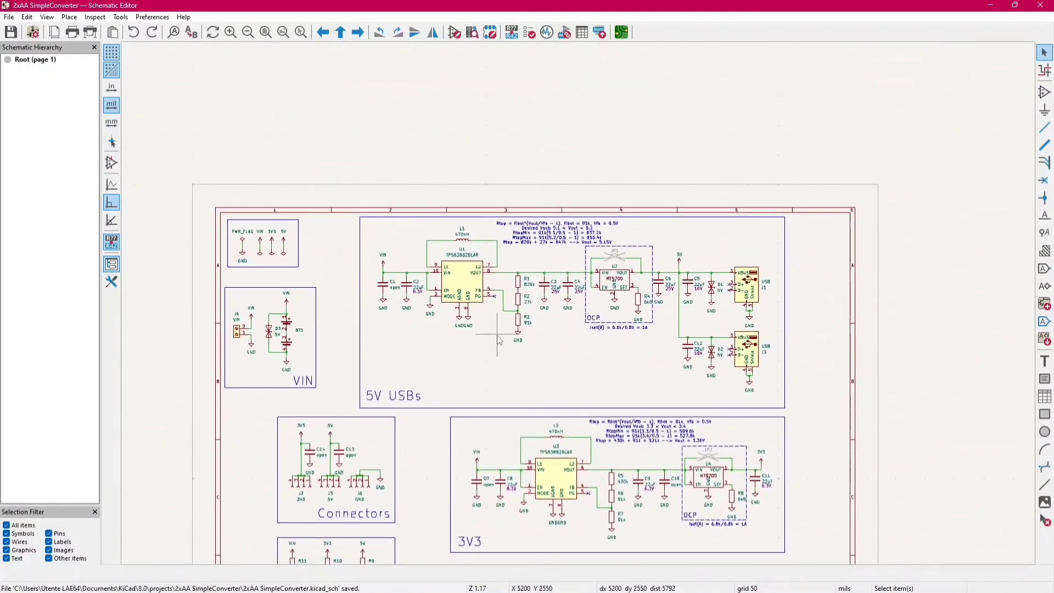
{"action": "scroll", "coordinate": [581, 309], "scroll_direction": "right", "scroll_amount": 3}
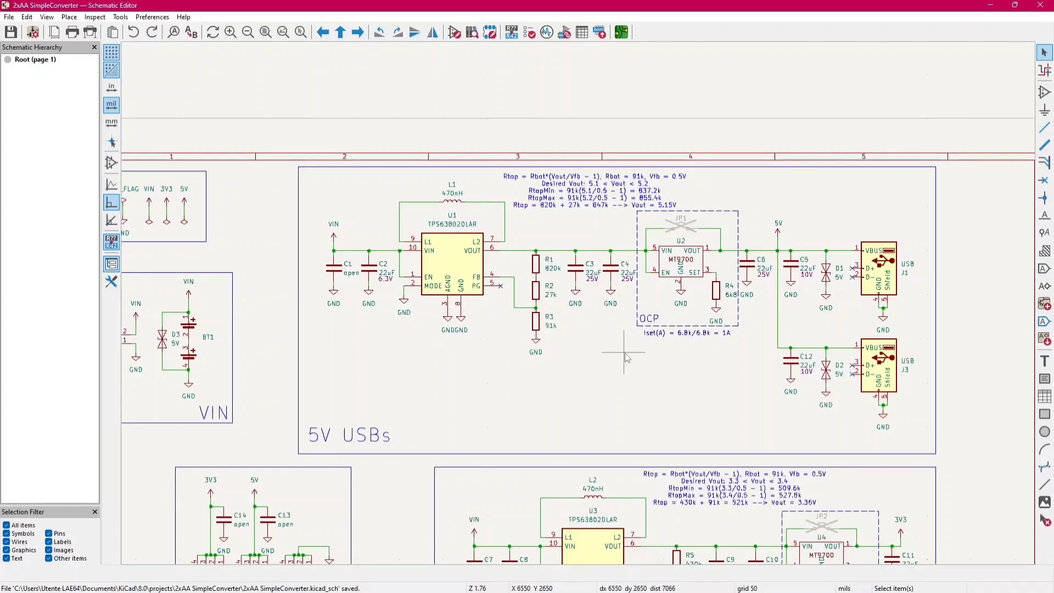
{"action": "left_click_drag", "start_coordinate": [627, 357], "coordinate": [527, 363]}
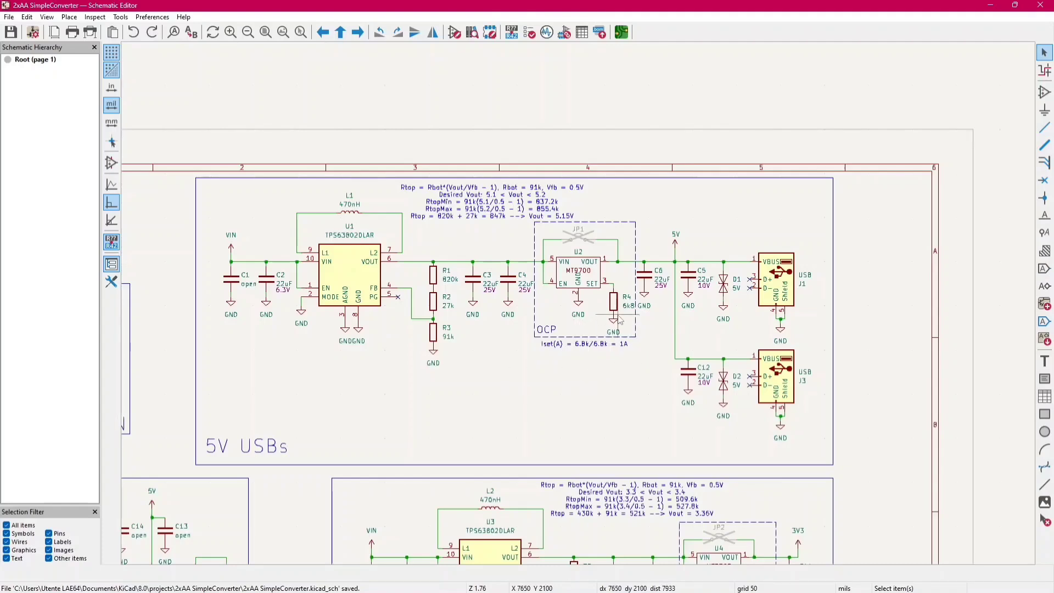
{"action": "left_click_drag", "start_coordinate": [621, 320], "coordinate": [439, 314]}
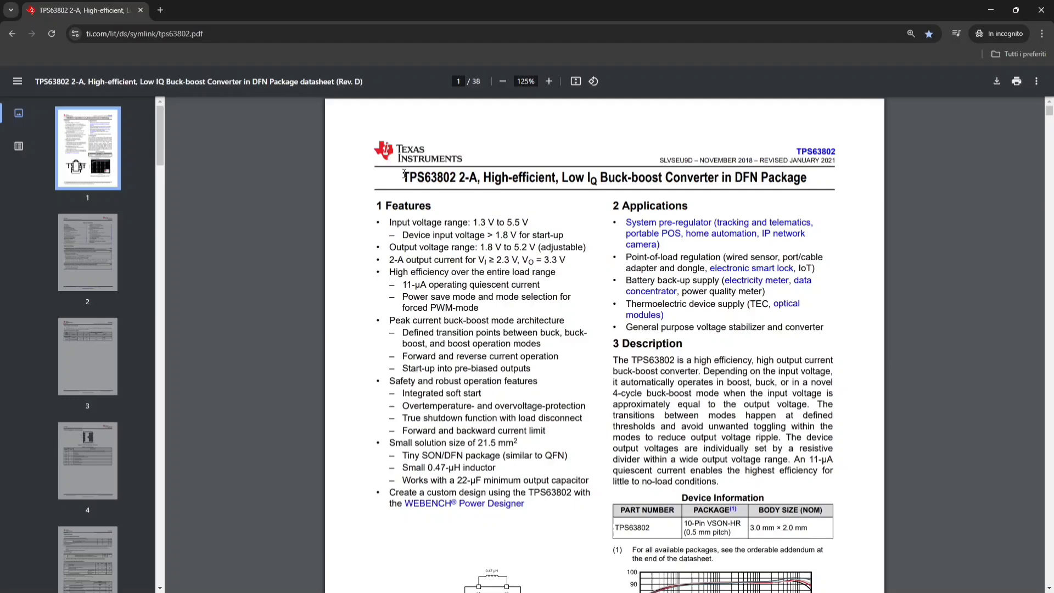
- In the TPS63802 datasheet, highlight the title and the input and output voltage ranges, and review the first page's typical application and efficiency graph
{"action": "left_click_drag", "start_coordinate": [404, 174], "coordinate": [843, 194]}
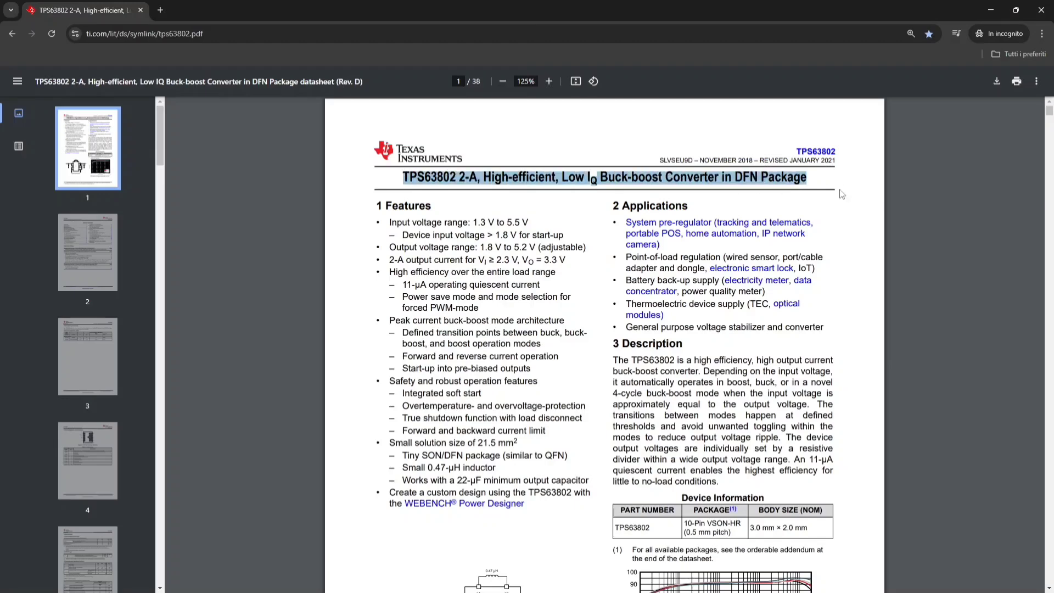
{"action": "left_click_drag", "start_coordinate": [374, 222], "coordinate": [583, 258]}
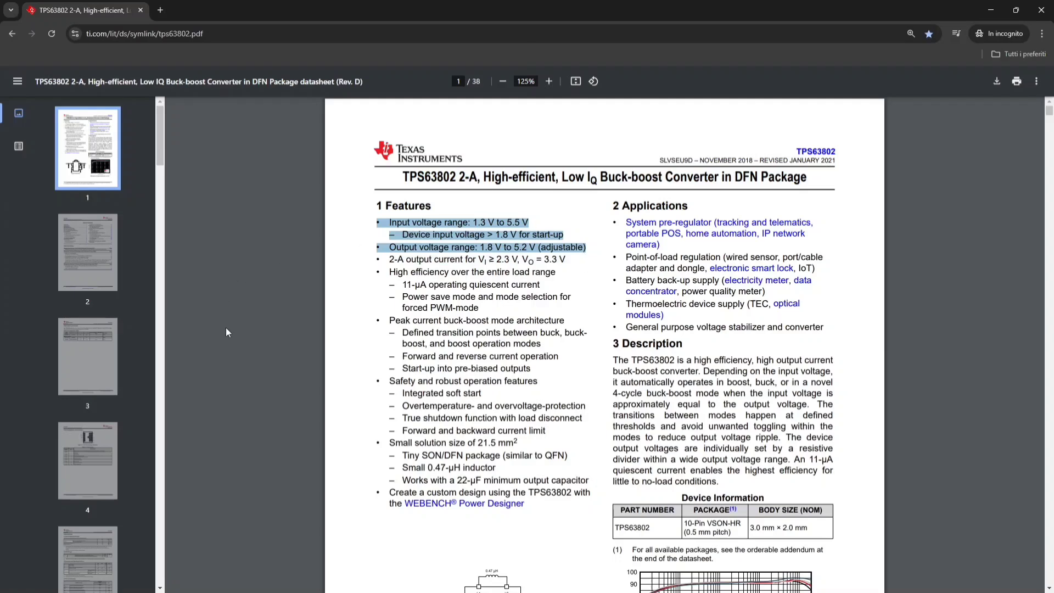
{"action": "left_click", "coordinate": [232, 340]}
{"action": "scroll", "coordinate": [315, 365], "scroll_direction": "down", "scroll_amount": 5}
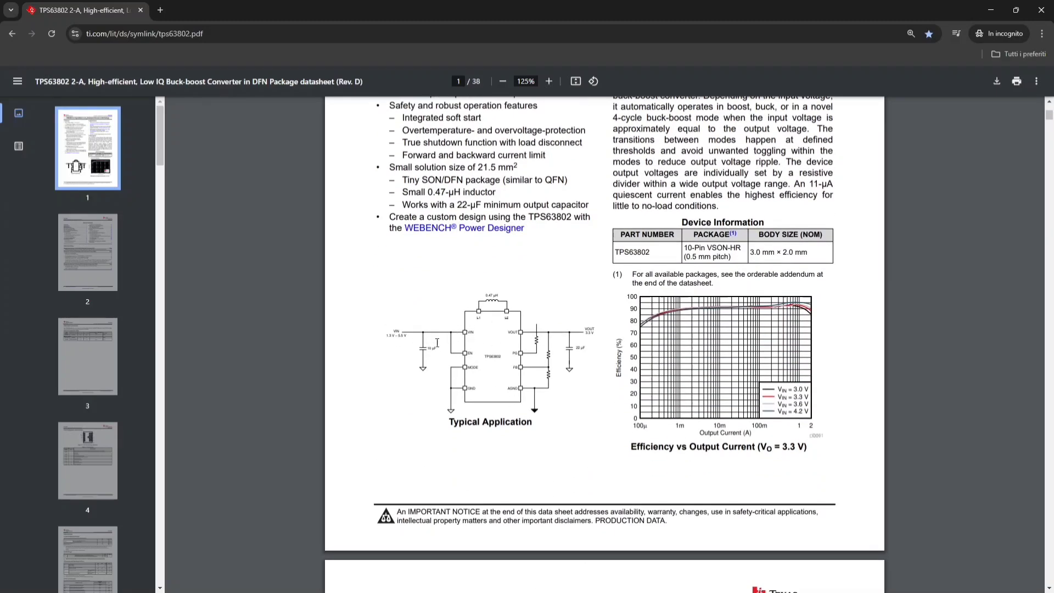
{"action": "scroll", "coordinate": [473, 347], "scroll_direction": "up", "scroll_amount": 3}
{"action": "scroll", "coordinate": [472, 347], "scroll_direction": "down", "scroll_amount": 3}
- Go to section 10.2 Typical Application from the TPS63802 datasheet's table of contents and examine the 3.3 V application circuit
{"action": "scroll", "coordinate": [473, 347], "scroll_direction": "down", "scroll_amount": 10}
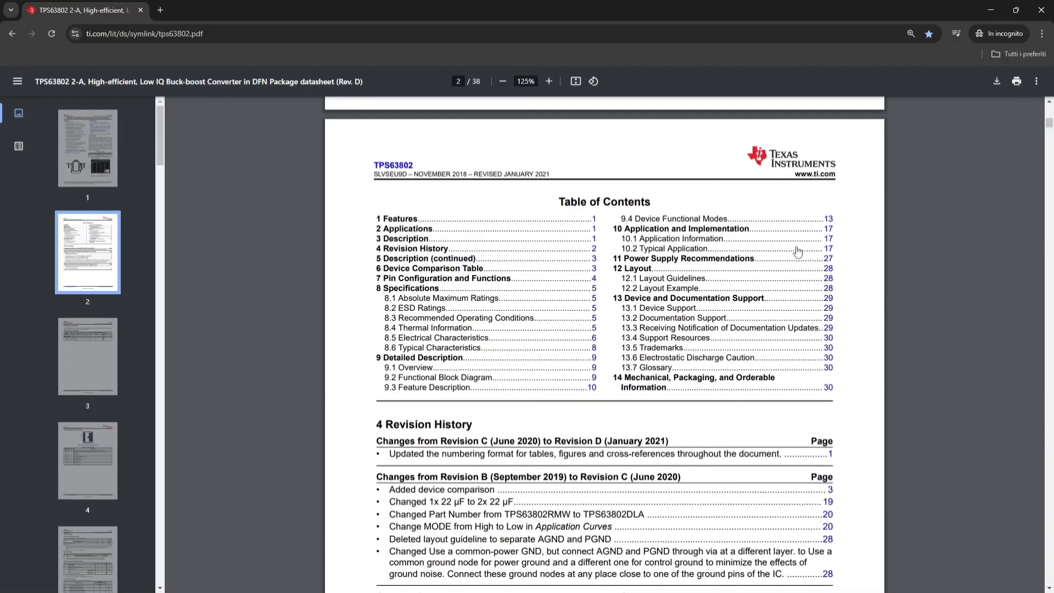
{"action": "left_click", "coordinate": [833, 251]}
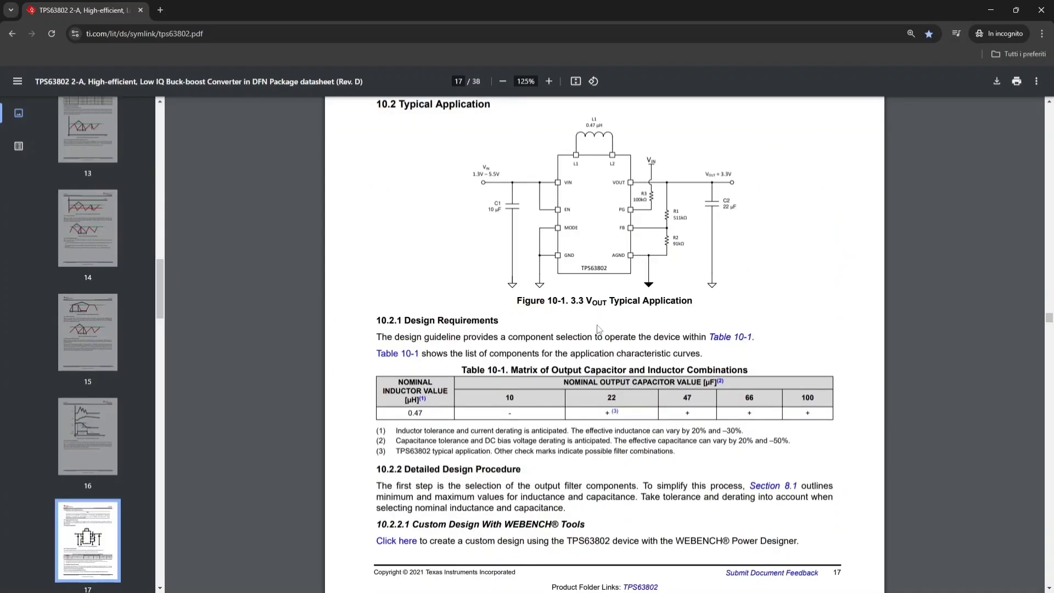
{"action": "scroll", "coordinate": [613, 323], "scroll_direction": "up", "scroll_amount": 1}
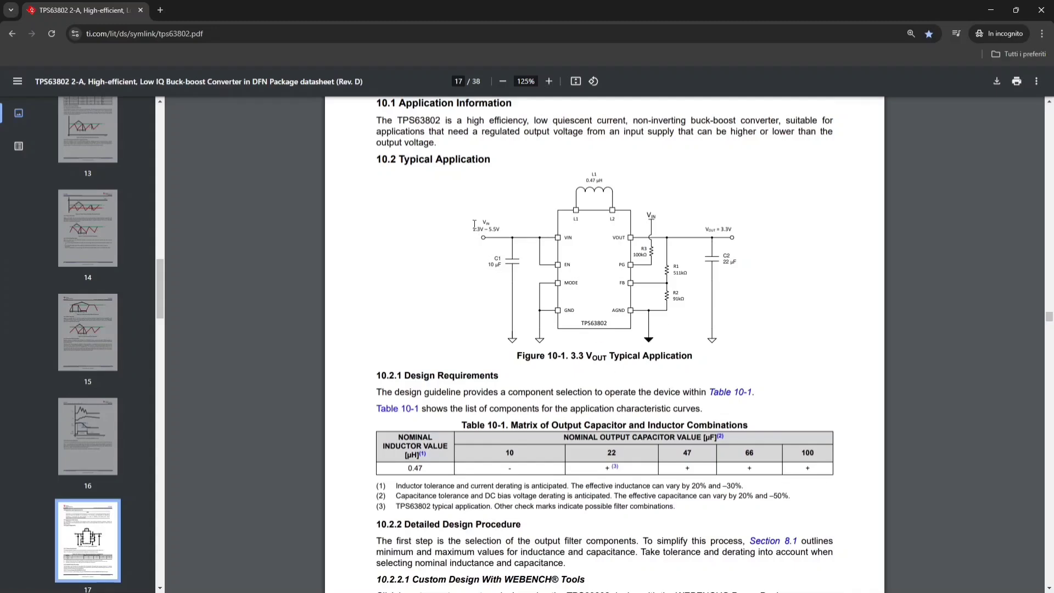
{"action": "key", "text": "alt+Left"}
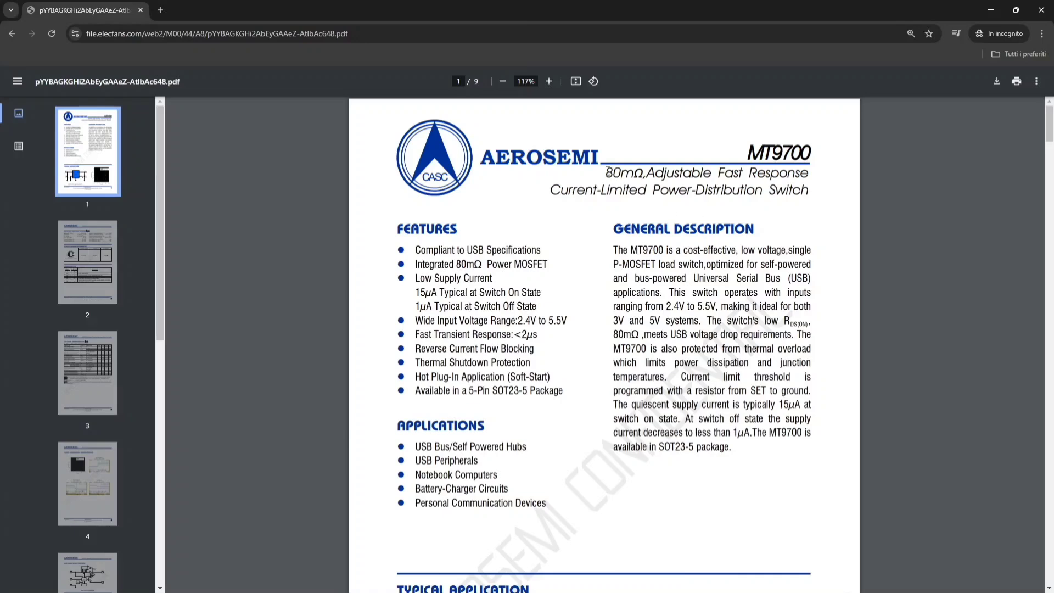
- In the MT9700 datasheet, highlight the device description under the title and find the Current limit threshold Setting equation and table
{"action": "left_click_drag", "start_coordinate": [608, 173], "coordinate": [822, 200]}
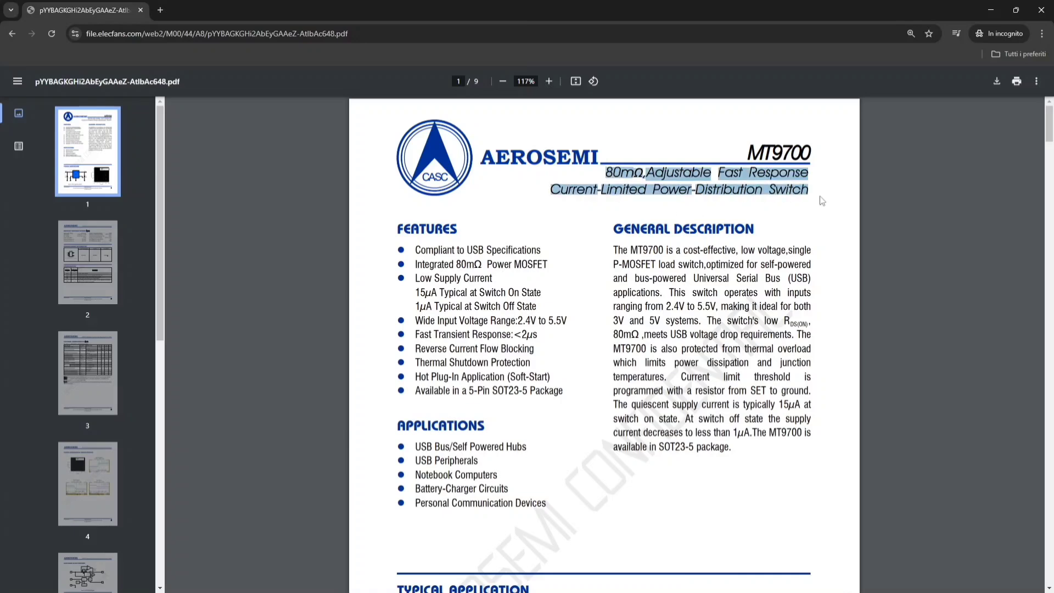
{"action": "left_click", "coordinate": [953, 328]}
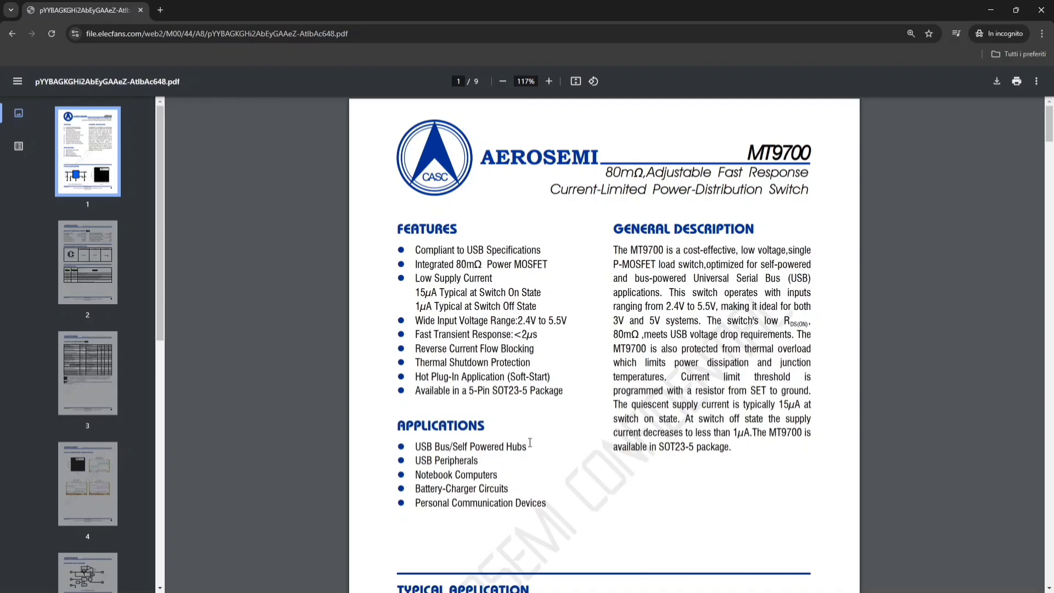
{"action": "scroll", "coordinate": [577, 297], "scroll_direction": "down", "scroll_amount": 20}
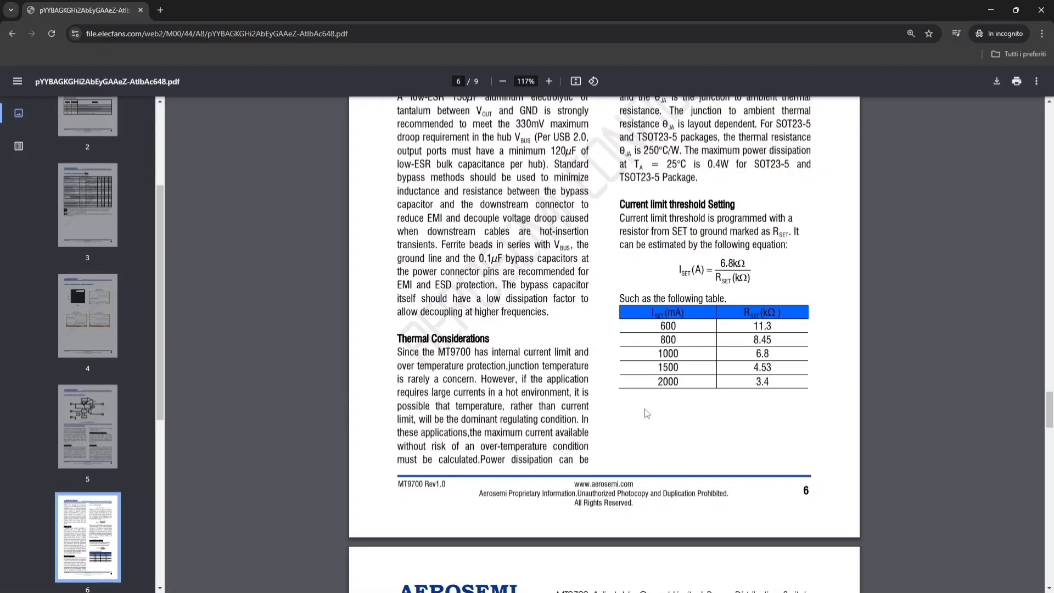
- Switch back to the KiCad schematic and examine the 3V3 converter block, its OCP section and the neighbouring Connectors and LEDs blocks
{"action": "key", "text": "alt+Tab"}
{"action": "scroll", "coordinate": [567, 324], "scroll_direction": "up", "scroll_amount": 1}
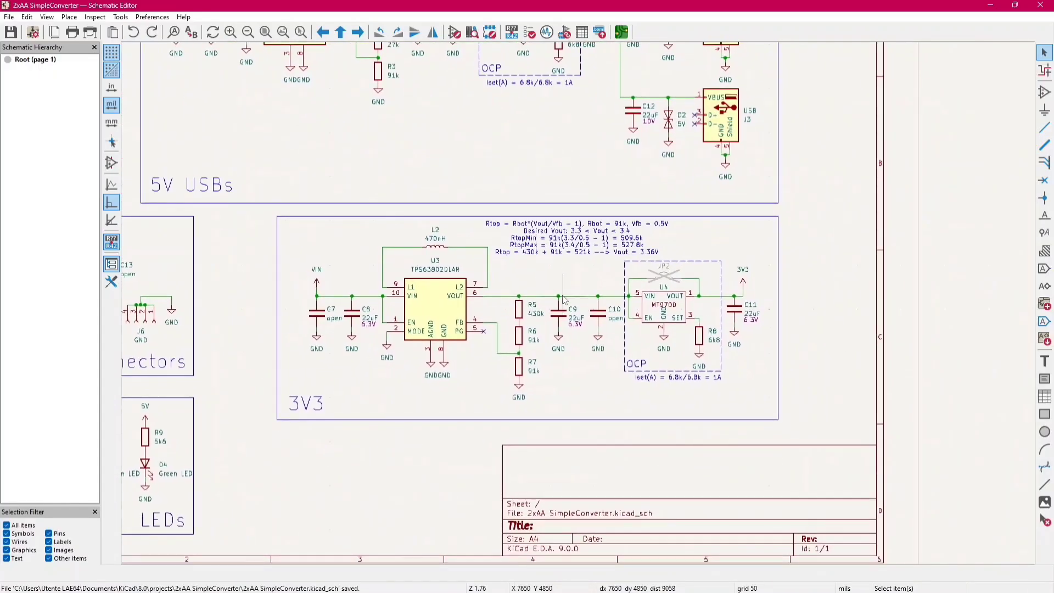
{"action": "scroll", "coordinate": [466, 261], "scroll_direction": "up", "scroll_amount": 2}
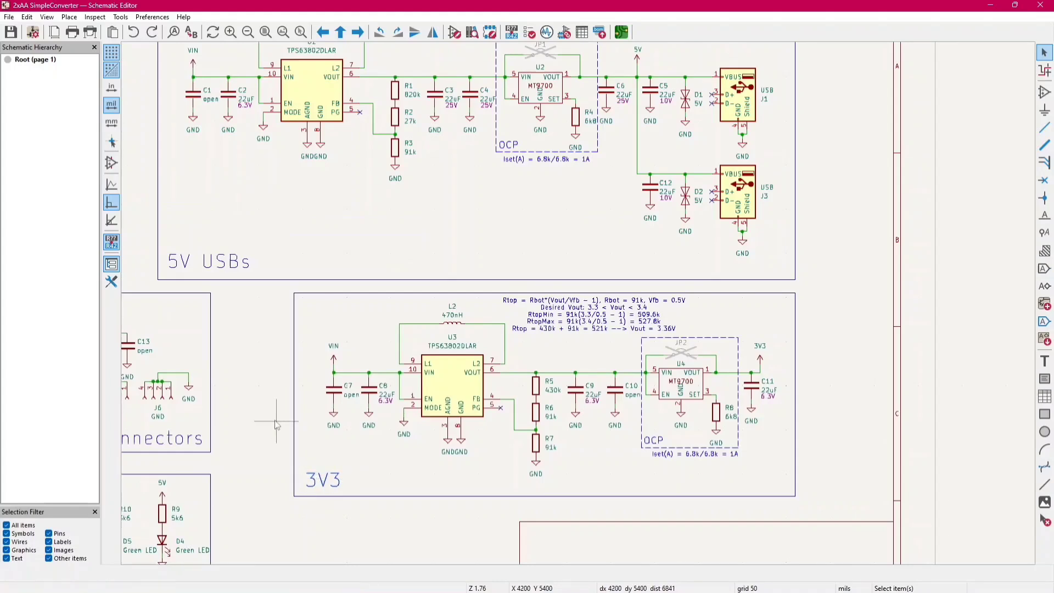
{"action": "scroll", "coordinate": [542, 383], "scroll_direction": "right", "scroll_amount": 1}
{"action": "scroll", "coordinate": [542, 383], "scroll_direction": "right", "scroll_amount": 3}
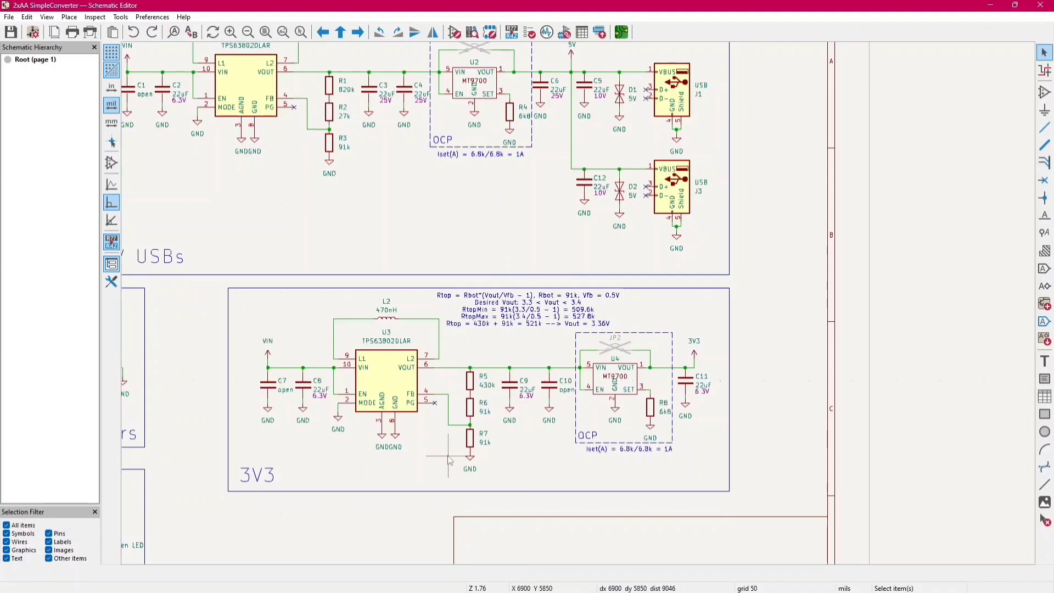
{"action": "left_click_drag", "start_coordinate": [449, 460], "coordinate": [528, 444]}
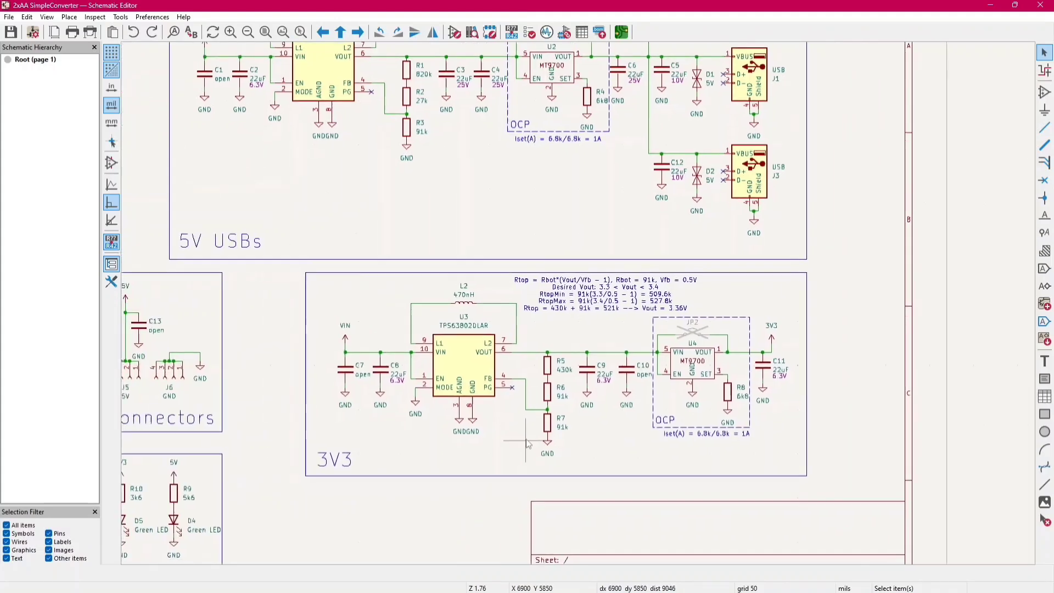
{"action": "scroll", "coordinate": [528, 443], "scroll_direction": "left", "scroll_amount": 5}
{"action": "scroll", "coordinate": [528, 444], "scroll_direction": "down", "scroll_amount": 3}
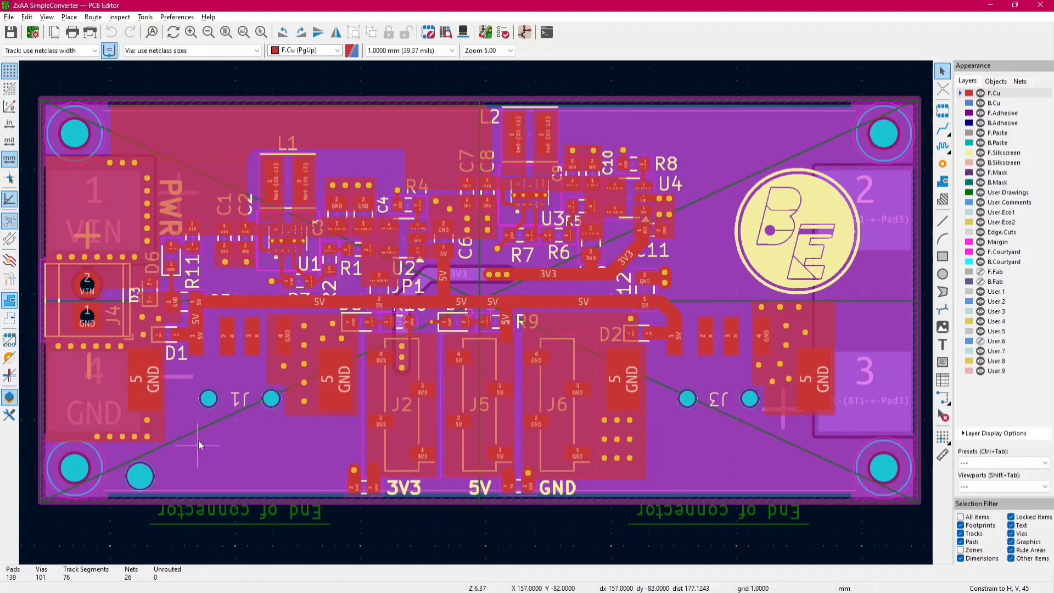
- In the PCB Editor, view the B.Cu layer, inspect the battery holder's GND pad 4, and return to the F.Cu layer
{"action": "left_click", "coordinate": [1009, 104]}
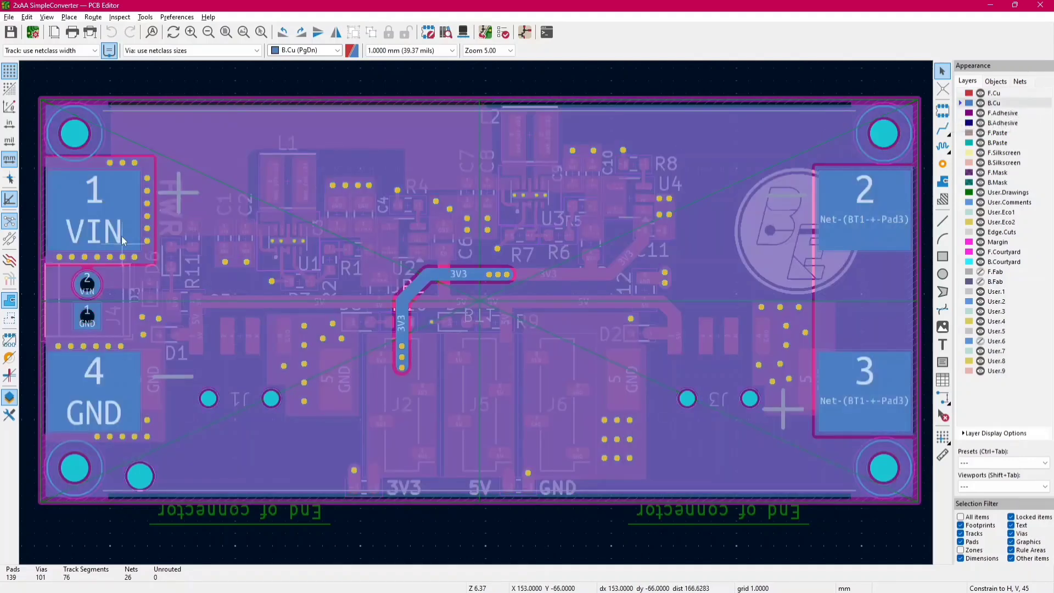
{"action": "left_click", "coordinate": [81, 390]}
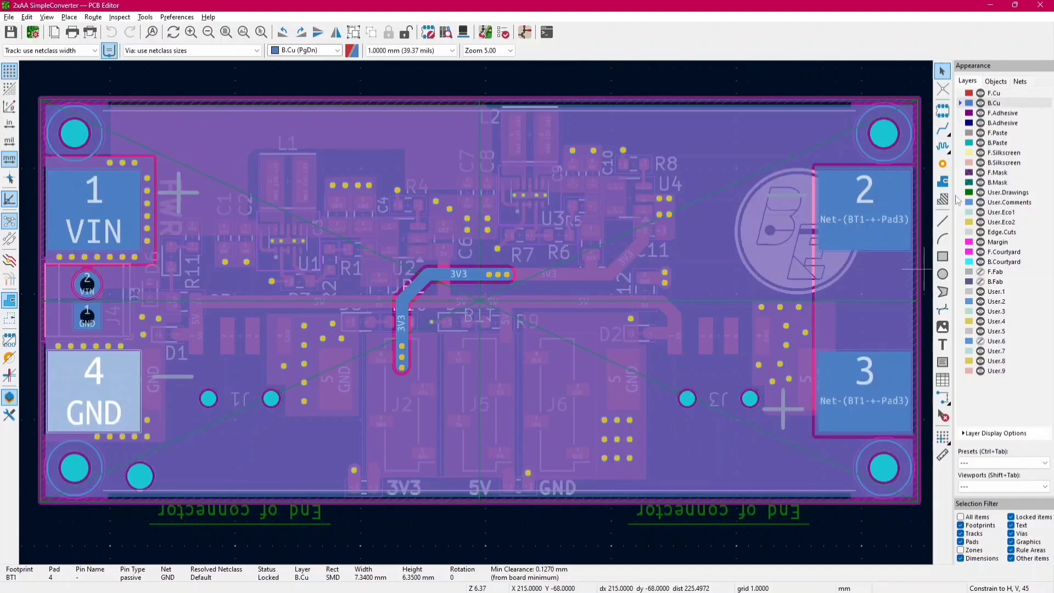
{"action": "left_click", "coordinate": [1013, 95]}
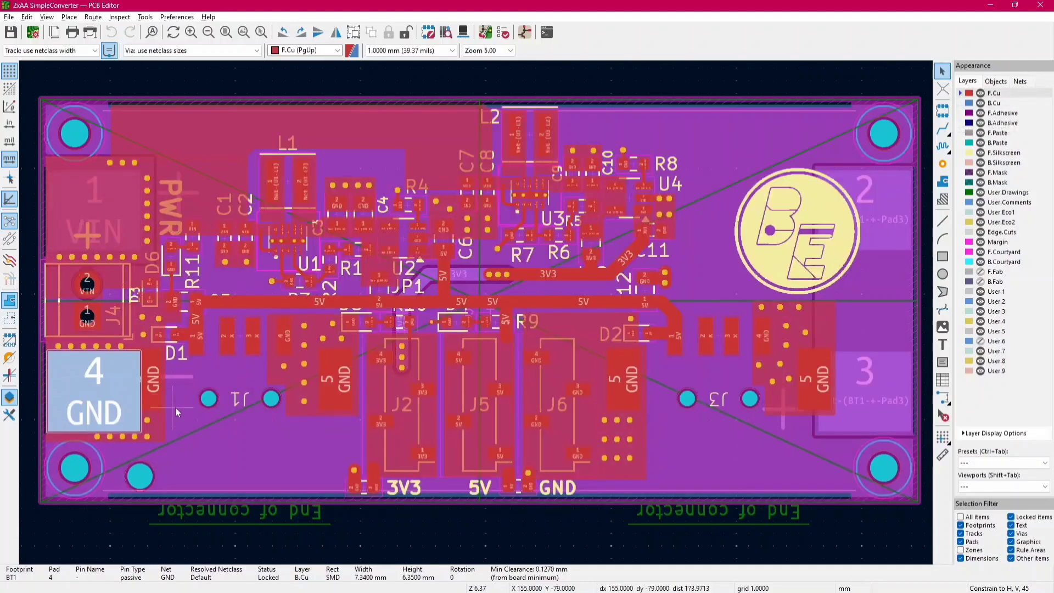
{"action": "left_click", "coordinate": [235, 79]}
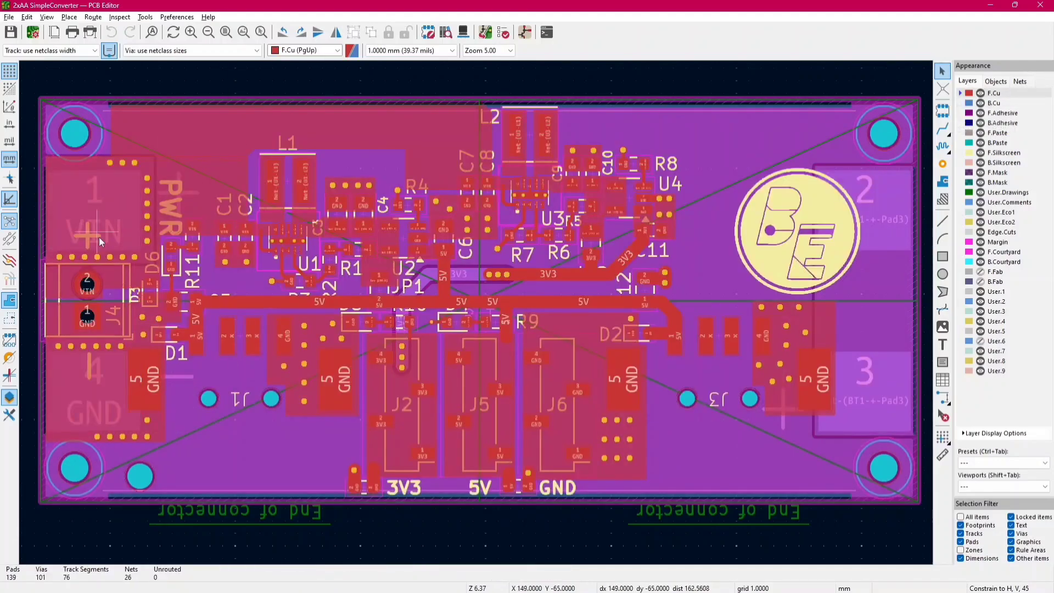
- Inspect terminal block J4, the J2, J5 and J6 header group, and converters U1 and U3 on the board, and clear the selection
{"action": "left_click", "coordinate": [111, 295]}
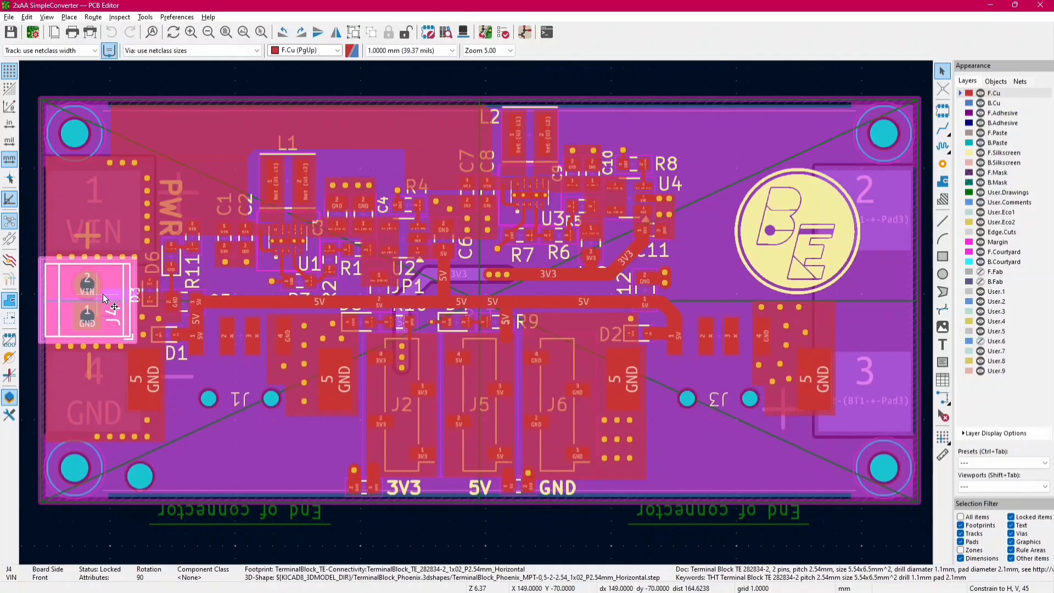
{"action": "left_click", "coordinate": [234, 362]}
{"action": "left_click", "coordinate": [479, 407]}
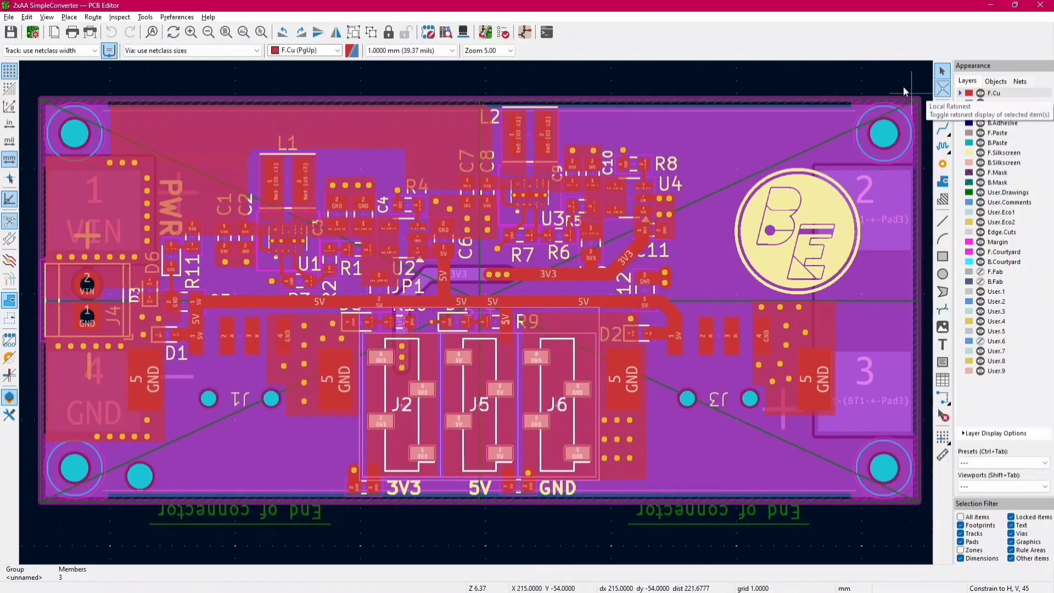
{"action": "left_click", "coordinate": [287, 219]}
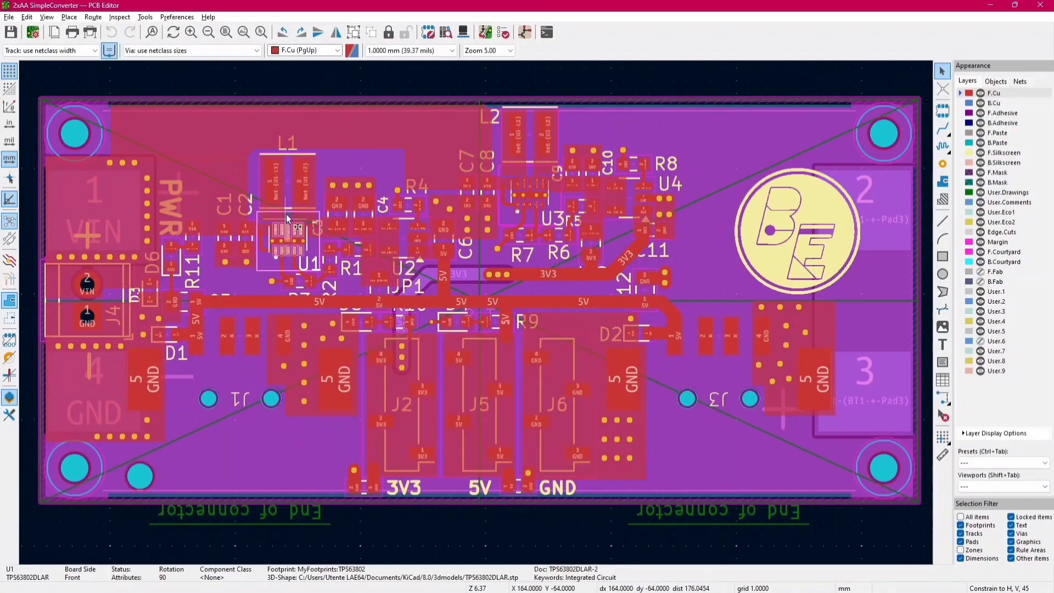
{"action": "left_click", "coordinate": [555, 204]}
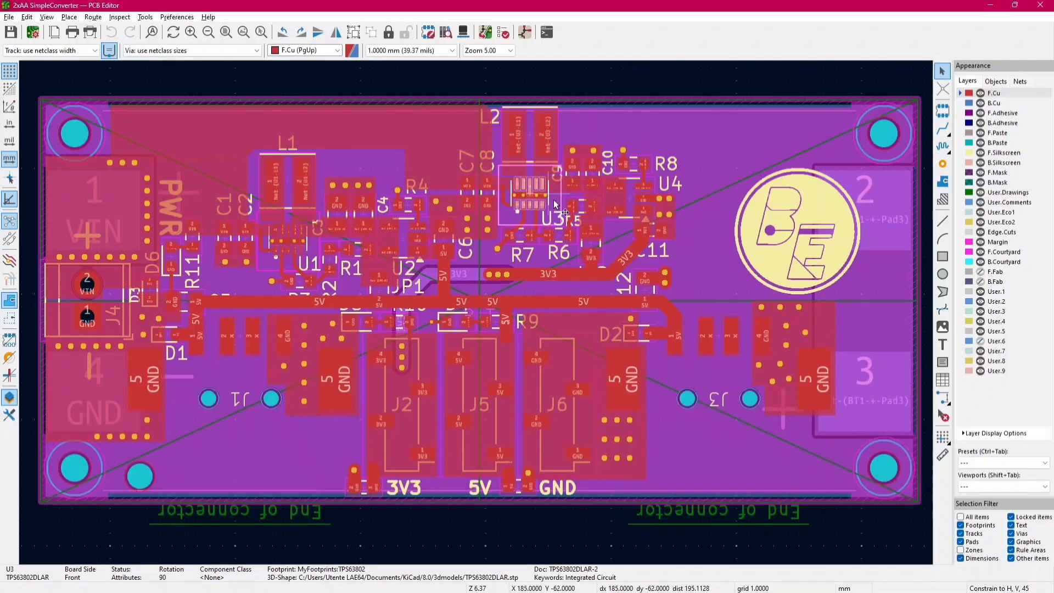
{"action": "left_click", "coordinate": [527, 95]}
{"action": "left_click_drag", "start_coordinate": [484, 91], "coordinate": [526, 96]}
- Open the board in the 3D Viewer and examine the USB connectors, headers, battery holder underneath and terminal block from several angles
{"action": "key", "text": "alt+3"}
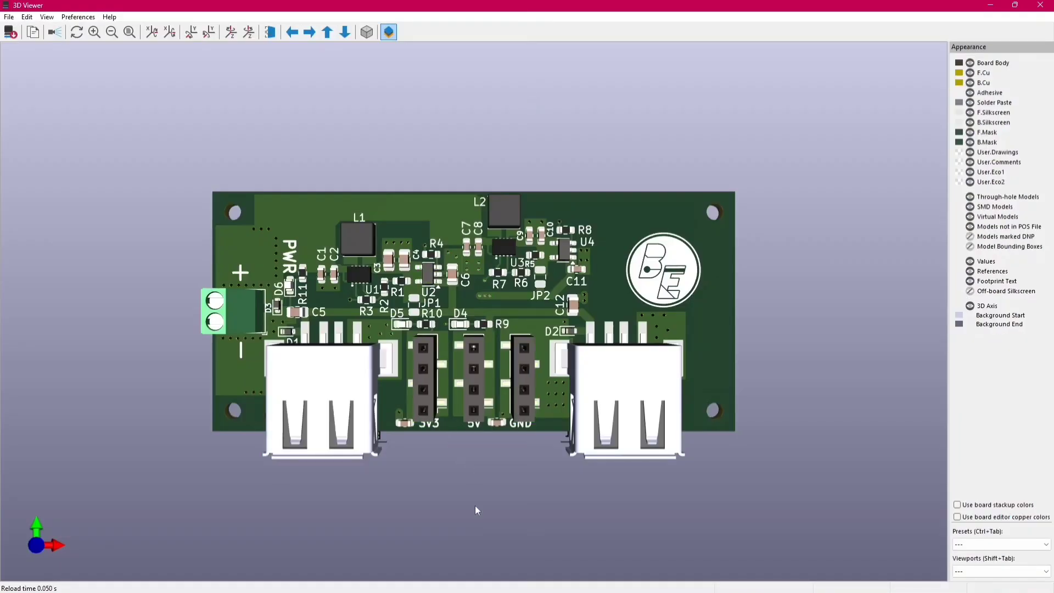
{"action": "left_click_drag", "start_coordinate": [475, 505], "coordinate": [487, 405]}
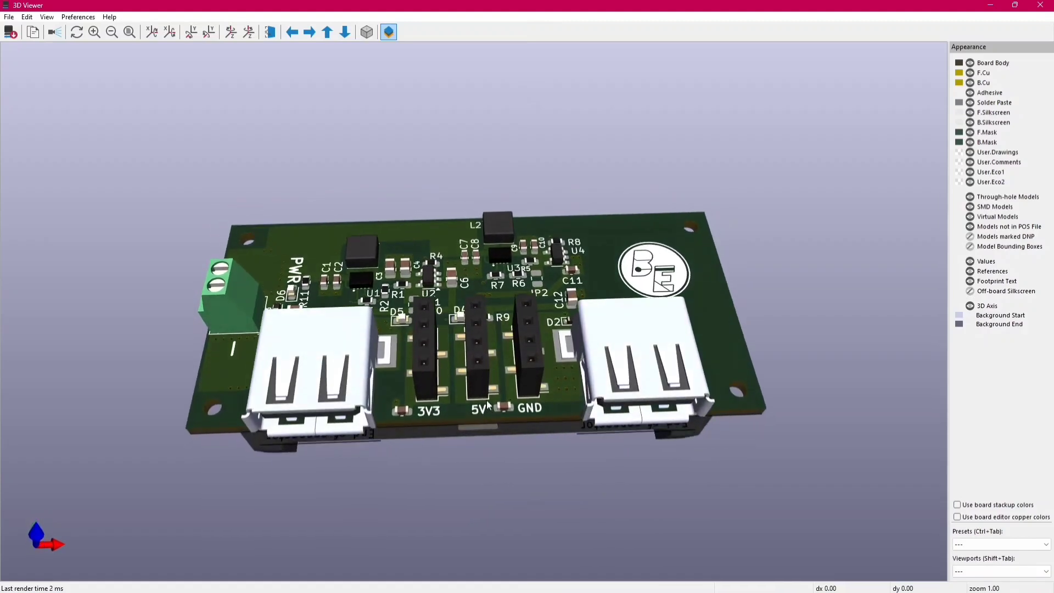
{"action": "scroll", "coordinate": [488, 406], "scroll_direction": "down", "scroll_amount": 3}
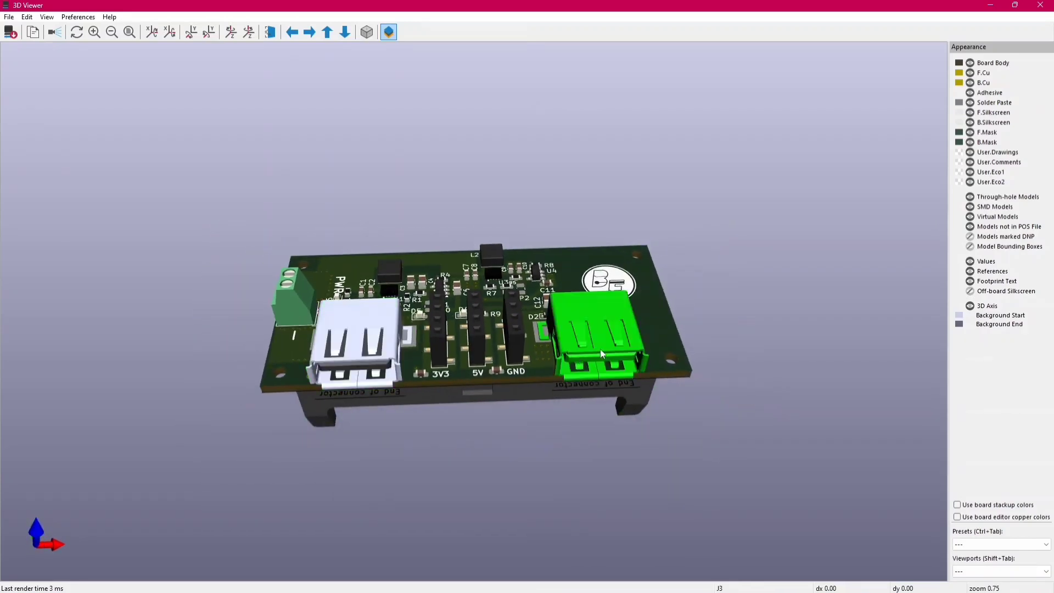
{"action": "left_click_drag", "start_coordinate": [602, 354], "coordinate": [502, 343]}
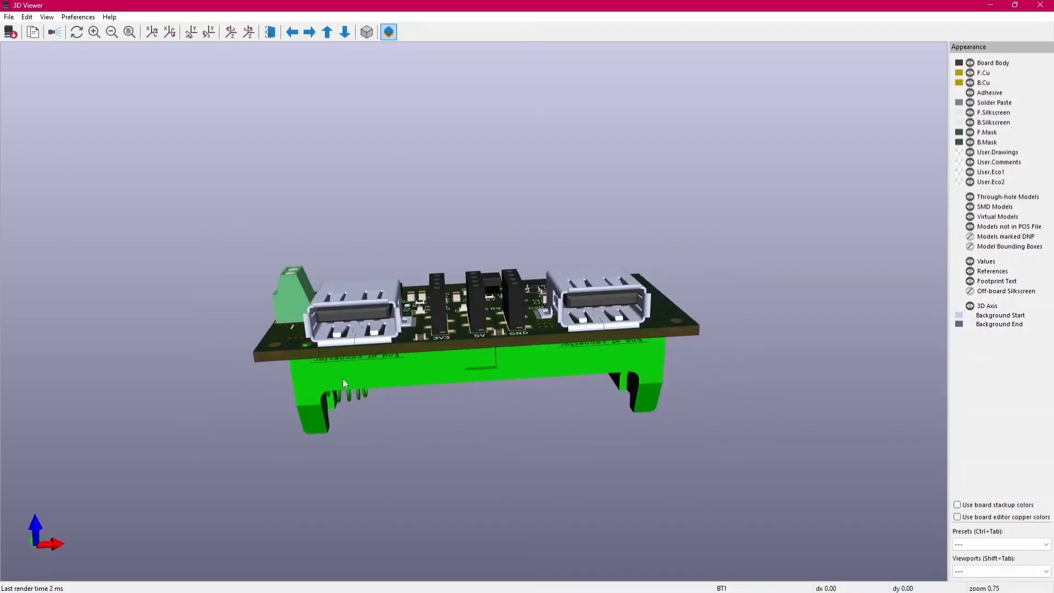
{"action": "left_click_drag", "start_coordinate": [345, 383], "coordinate": [582, 374]}
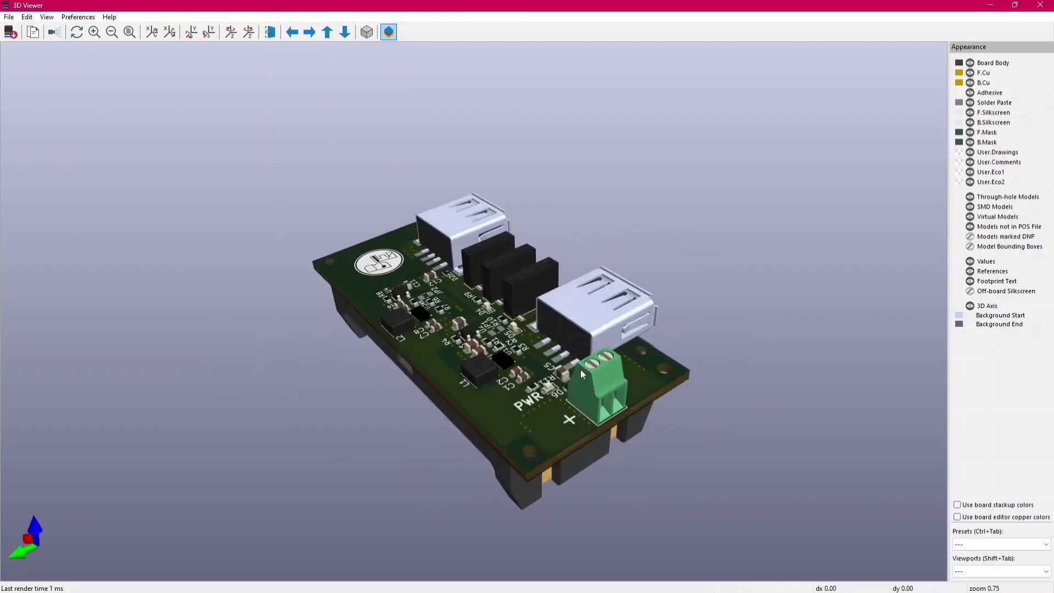
- Flip the 3D board to its bottom view and examine the two-cell battery holder and its contacts
{"action": "left_click_drag", "start_coordinate": [559, 314], "coordinate": [740, 303]}
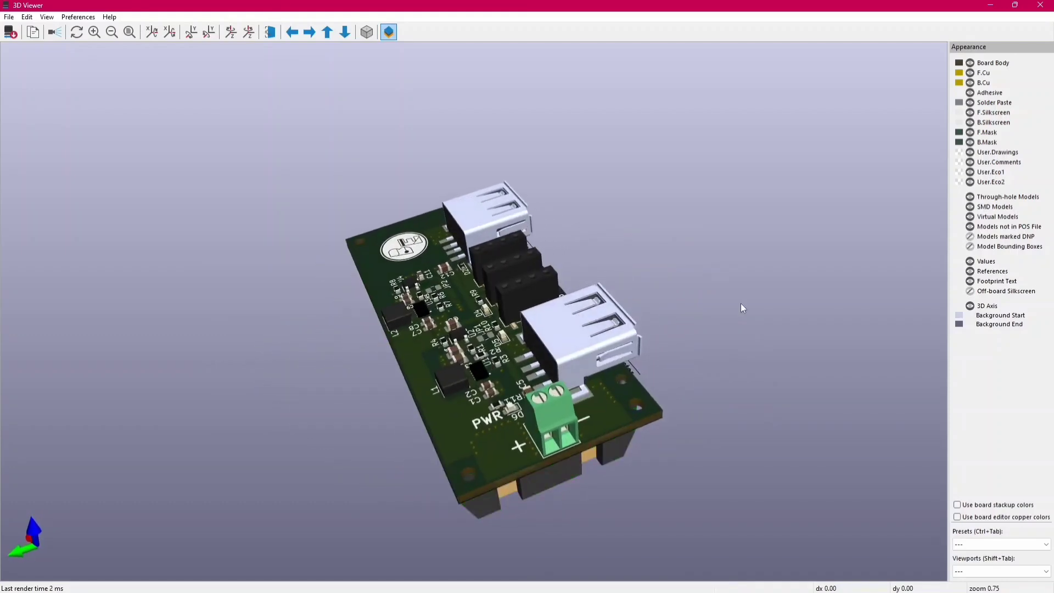
{"action": "key", "text": "shift+z"}
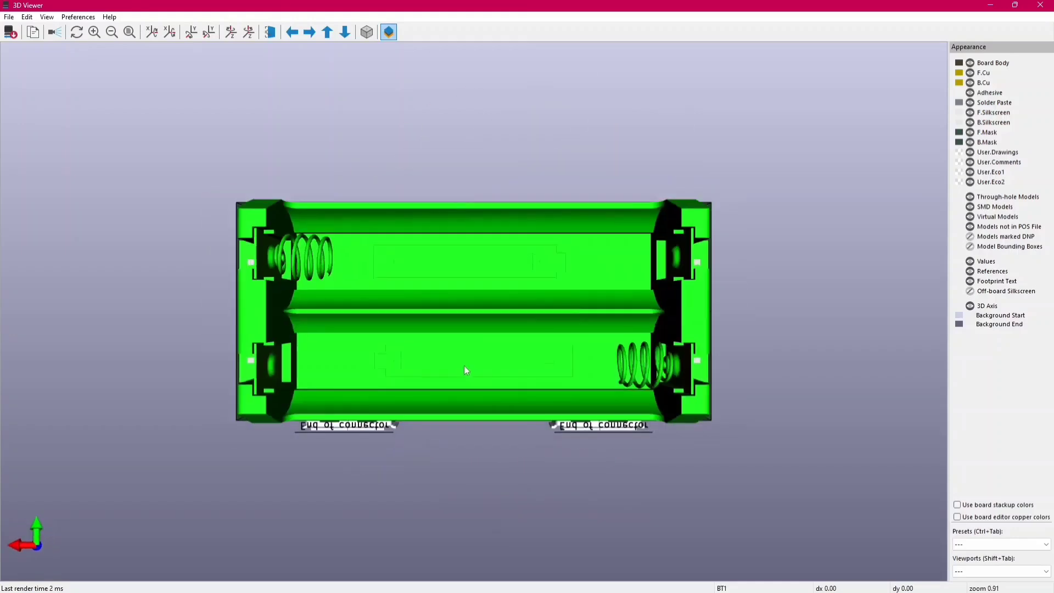
{"action": "scroll", "coordinate": [466, 370], "scroll_direction": "down", "scroll_amount": 3}
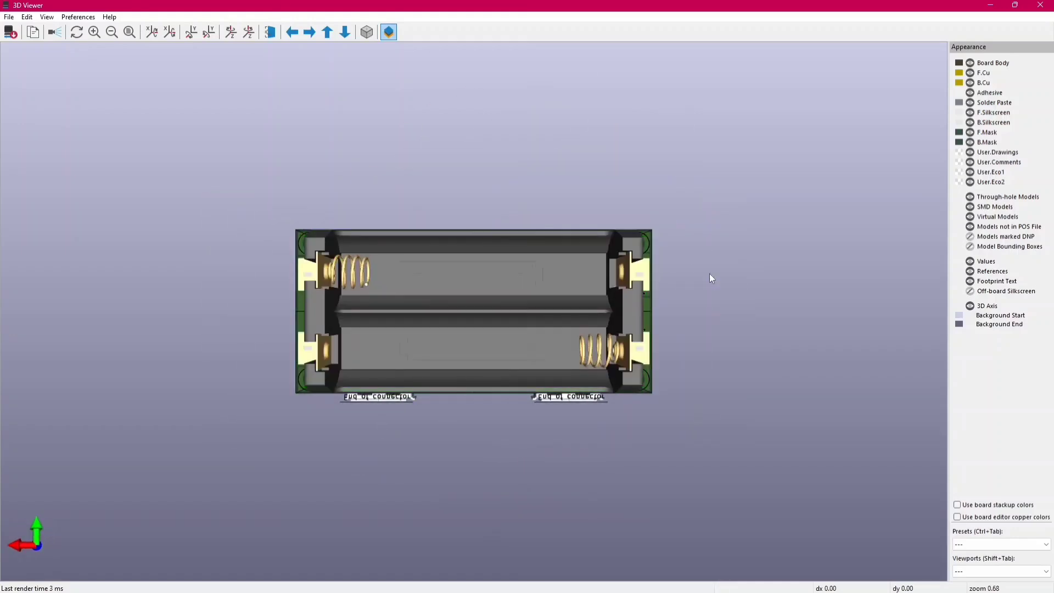
- Examine the 3D board's profile from its side views, then inspect the component layout from the top view and a slight tilt
{"action": "key", "text": "x"}
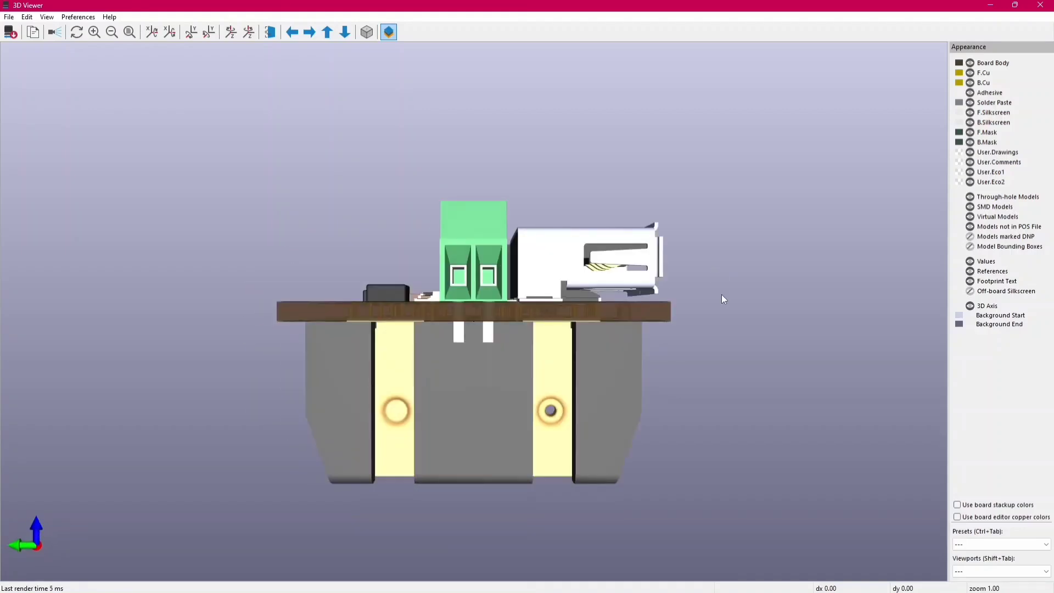
{"action": "key", "text": "y"}
{"action": "key", "text": "shift+y"}
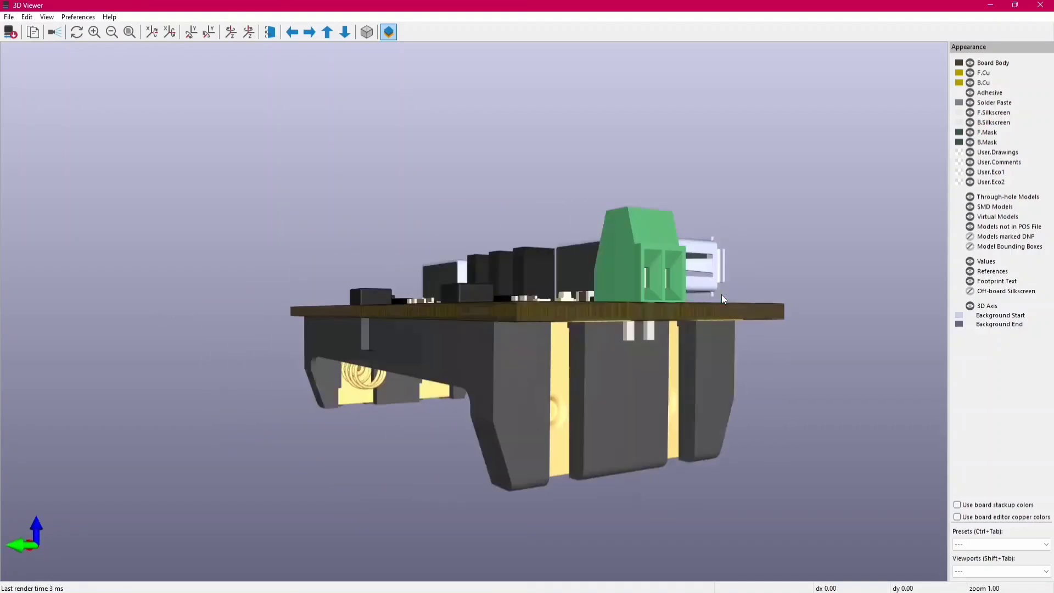
{"action": "key", "text": "z"}
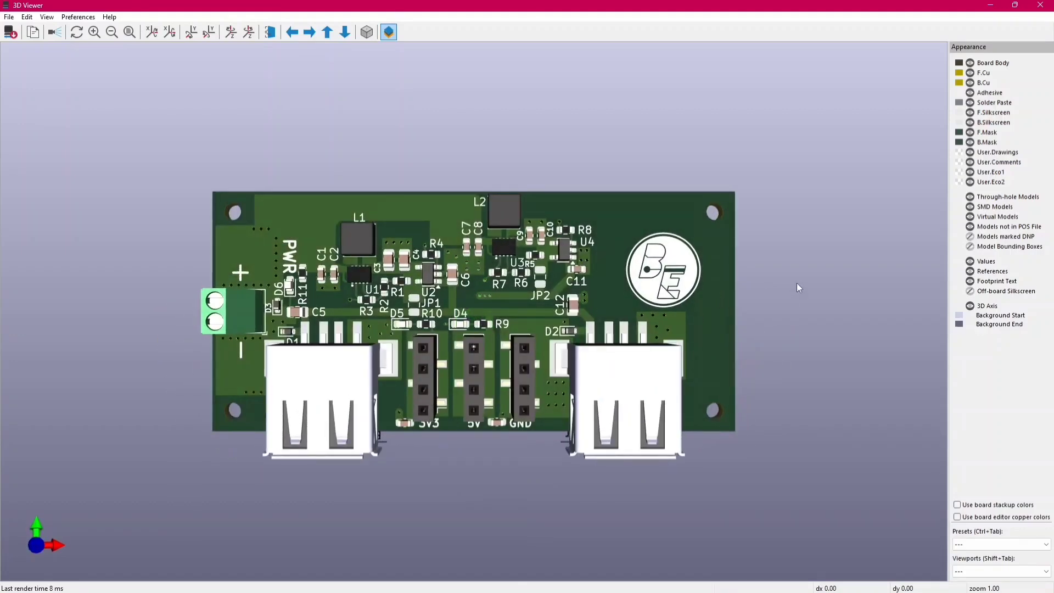
{"action": "left_click_drag", "start_coordinate": [796, 282], "coordinate": [783, 419]}
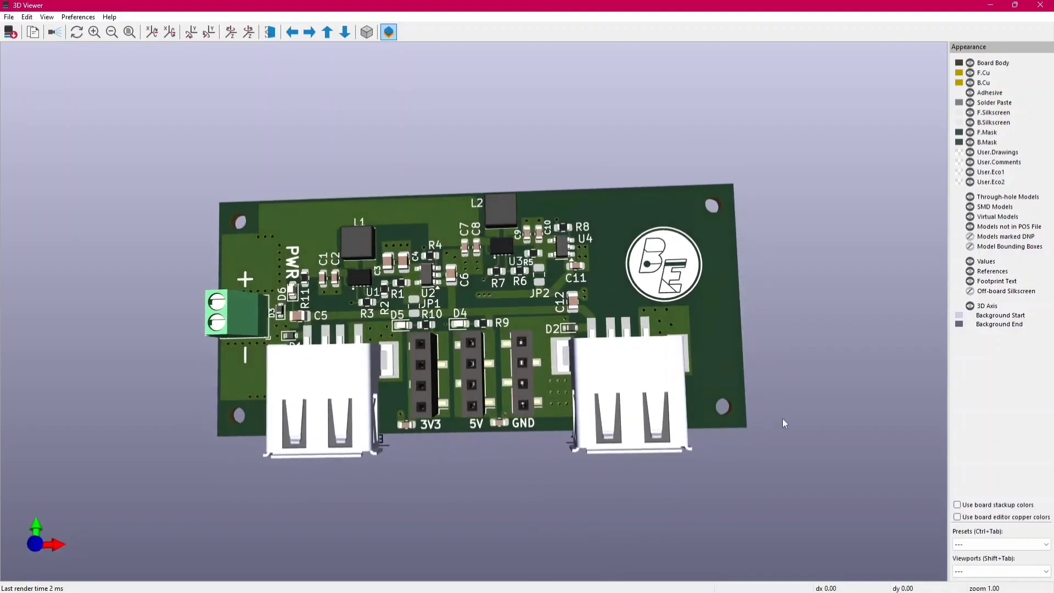